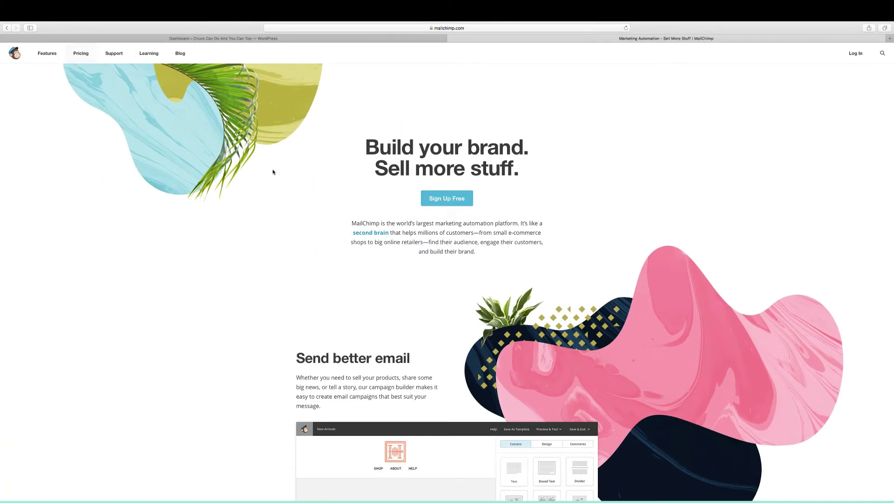
Check MailChimp's pricing plans and open the free New Business account signup form.
{"action": "left_click", "coordinate": [82, 53]}
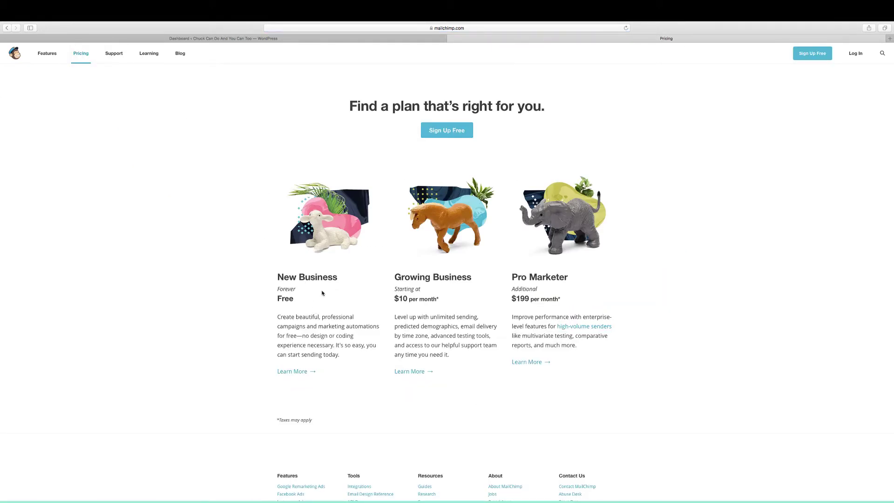
{"action": "left_click", "coordinate": [294, 372]}
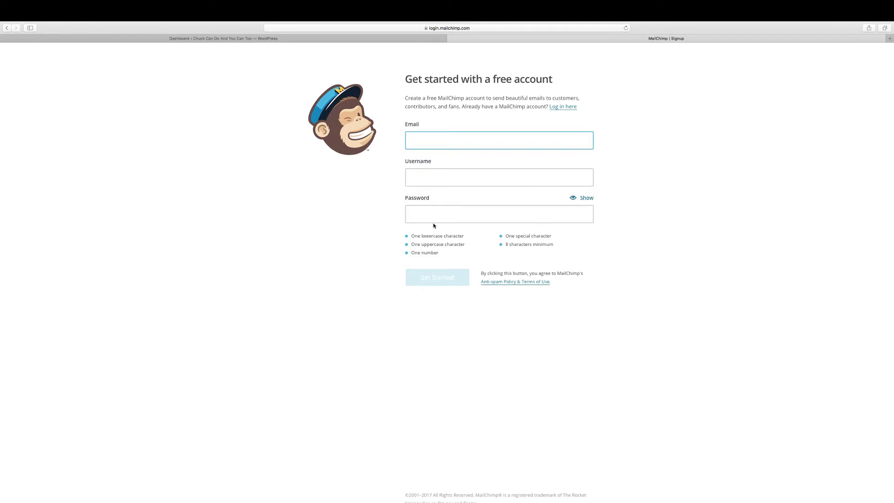
Back in the WordPress dashboard, go to Plugins > Add New.
{"action": "left_click", "coordinate": [118, 40]}
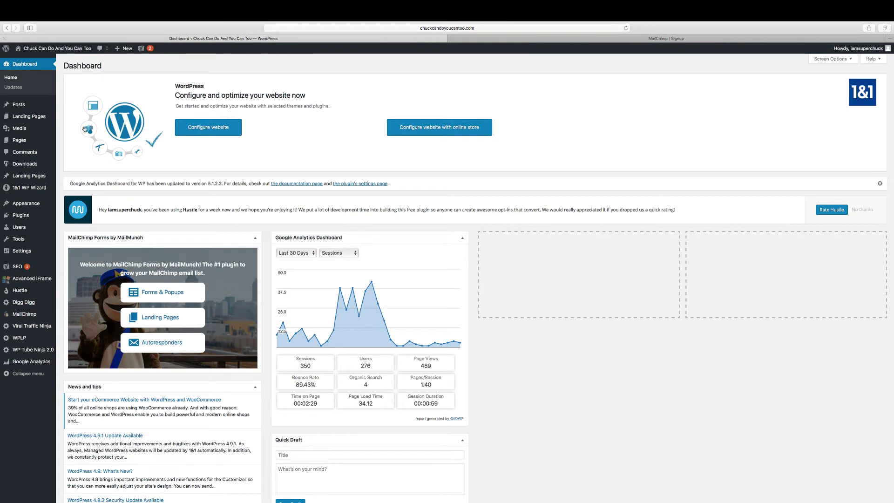
{"action": "scroll", "coordinate": [23, 210], "scroll_direction": "down", "scroll_amount": 1}
{"action": "left_click", "coordinate": [21, 216]}
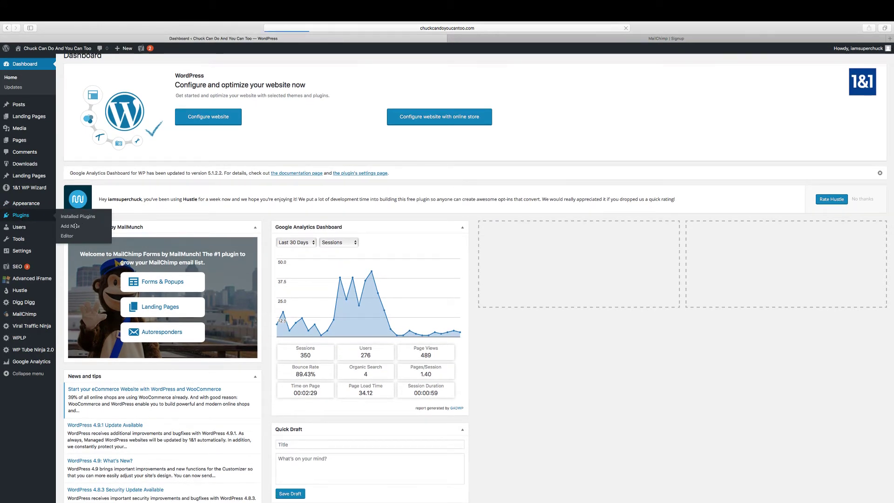
{"action": "left_click", "coordinate": [71, 226]}
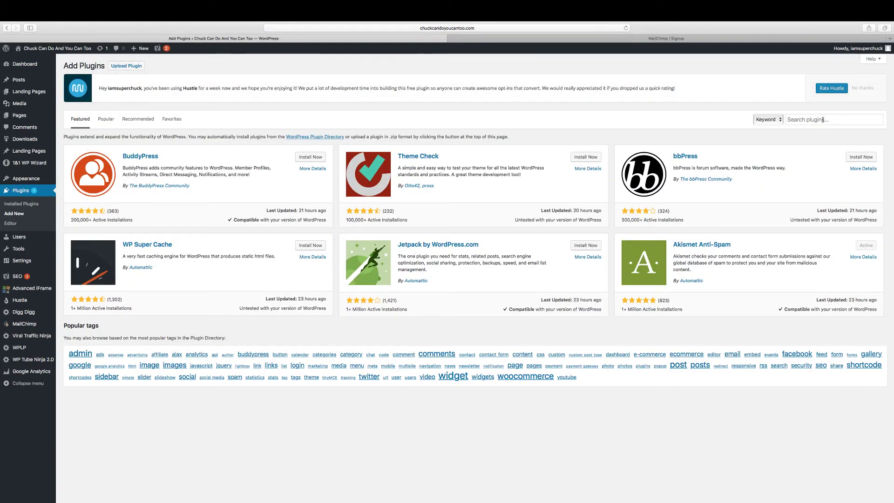
Search the plugin directory for mailchimp and find the active MailChimp Forms by MailMunch.
{"action": "left_click", "coordinate": [820, 120]}
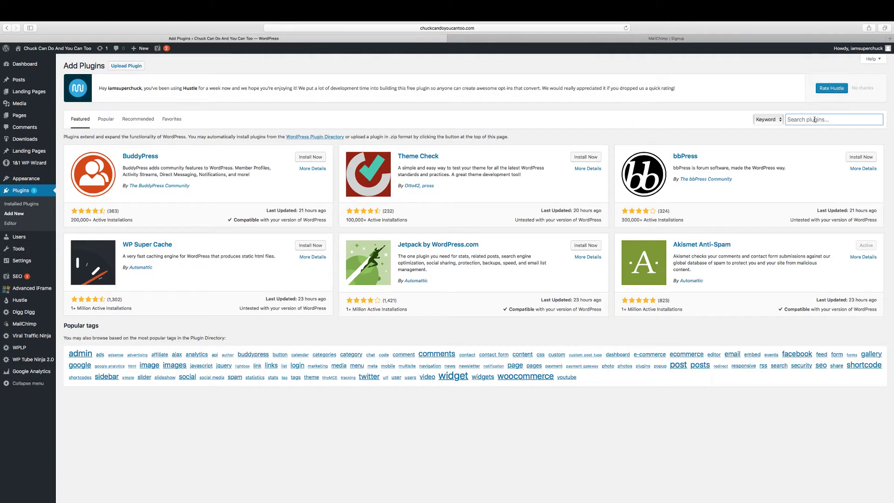
{"action": "type", "text": "mailchiom"}
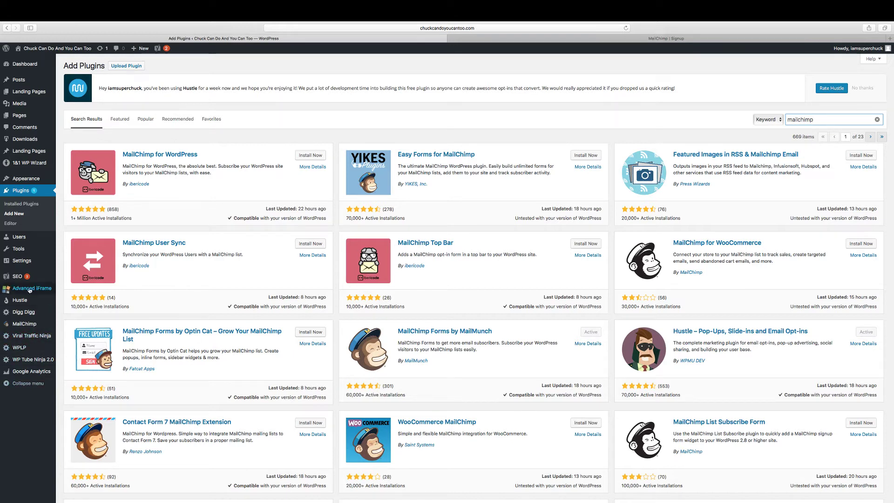
{"action": "mouse_move", "coordinate": [21, 334]}
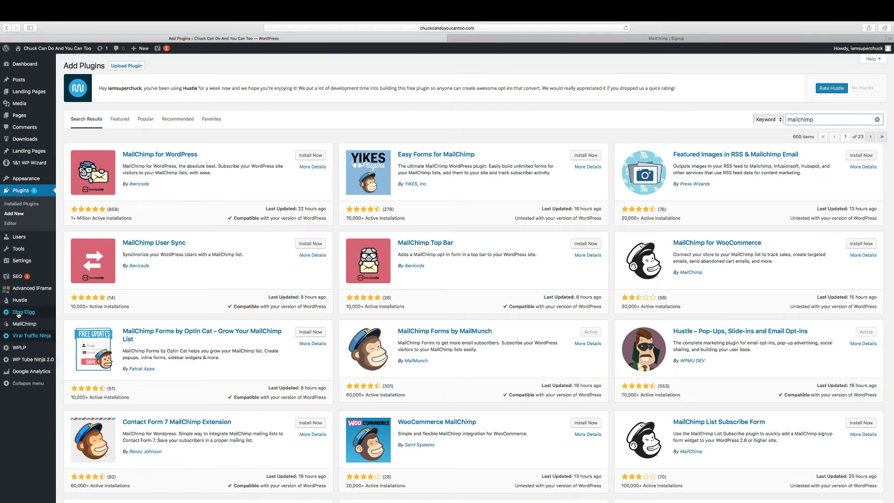
{"action": "scroll", "coordinate": [9, 342], "scroll_direction": "down", "scroll_amount": 4}
{"action": "mouse_move", "coordinate": [21, 261]}
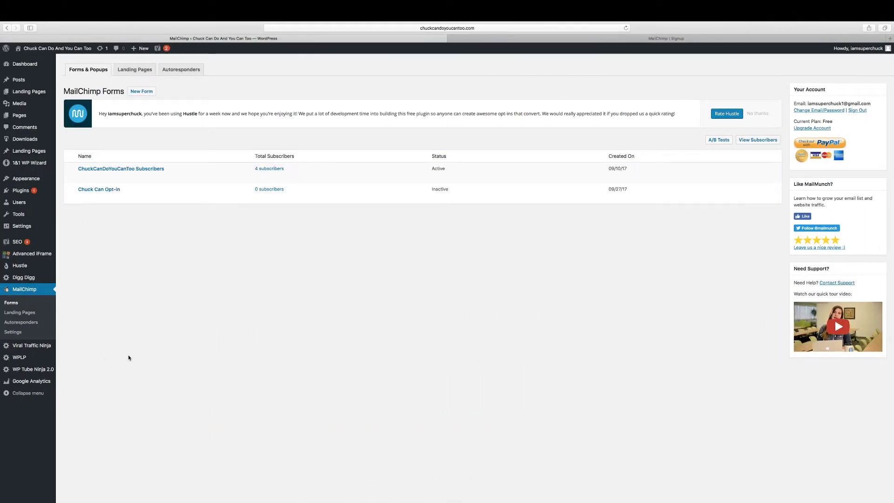
Reach the MailChimp > Forms entry in the WordPress admin sidebar.
{"action": "mouse_move", "coordinate": [106, 173]}
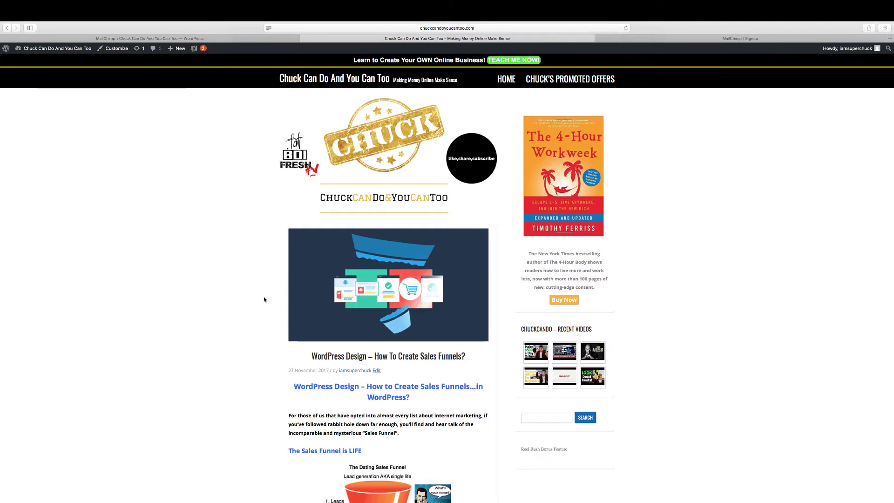
Scroll the blog post until the CHUCK 'Sign Me Up, NOW!' popup appears, then close it.
{"action": "scroll", "coordinate": [238, 296], "scroll_direction": "down", "scroll_amount": 5}
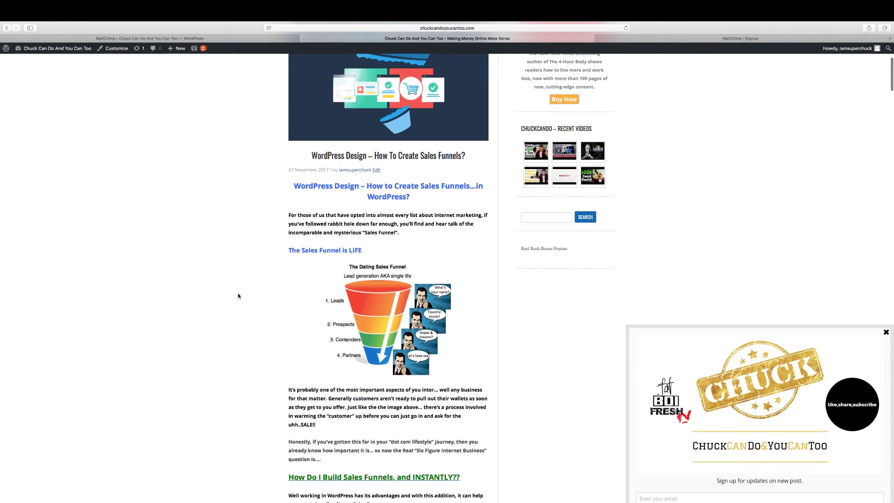
{"action": "scroll", "coordinate": [238, 296], "scroll_direction": "down", "scroll_amount": 2}
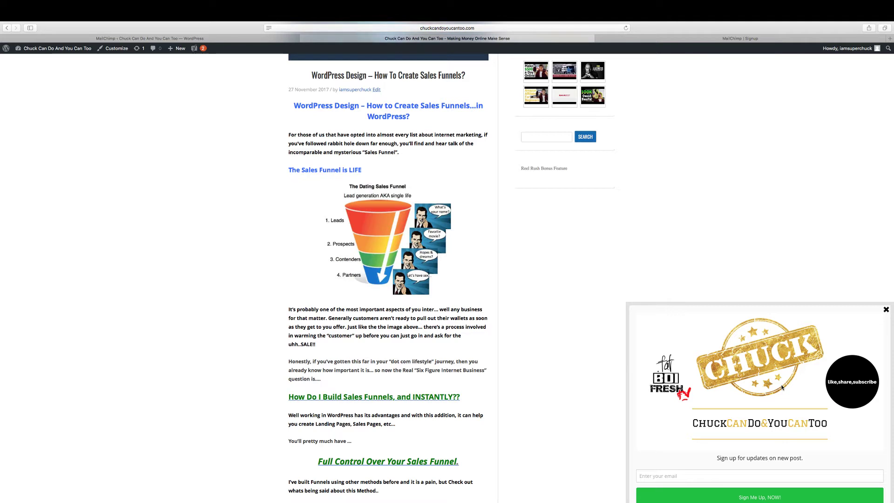
{"action": "scroll", "coordinate": [676, 487], "scroll_direction": "up", "scroll_amount": 1}
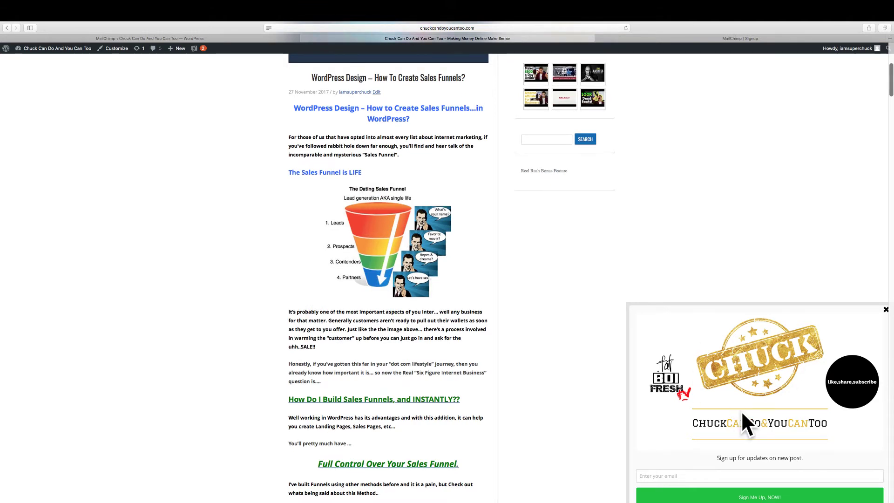
{"action": "scroll", "coordinate": [742, 414], "scroll_direction": "up", "scroll_amount": 1}
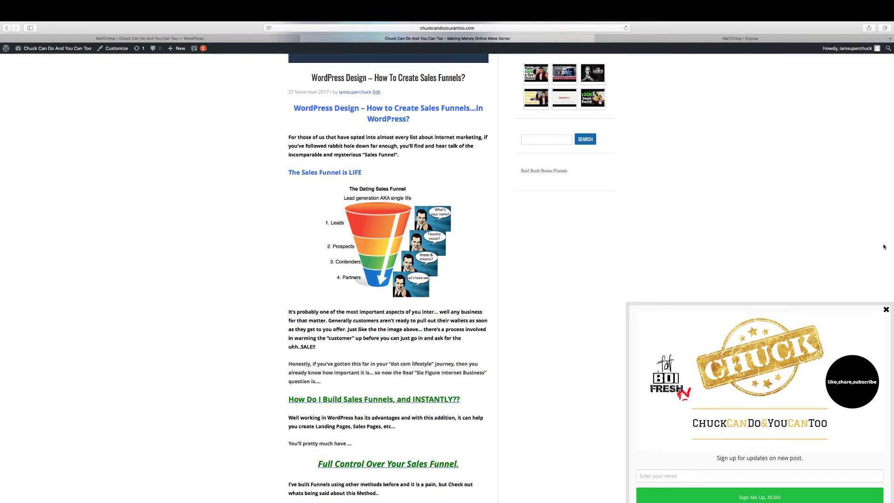
{"action": "left_click", "coordinate": [886, 310]}
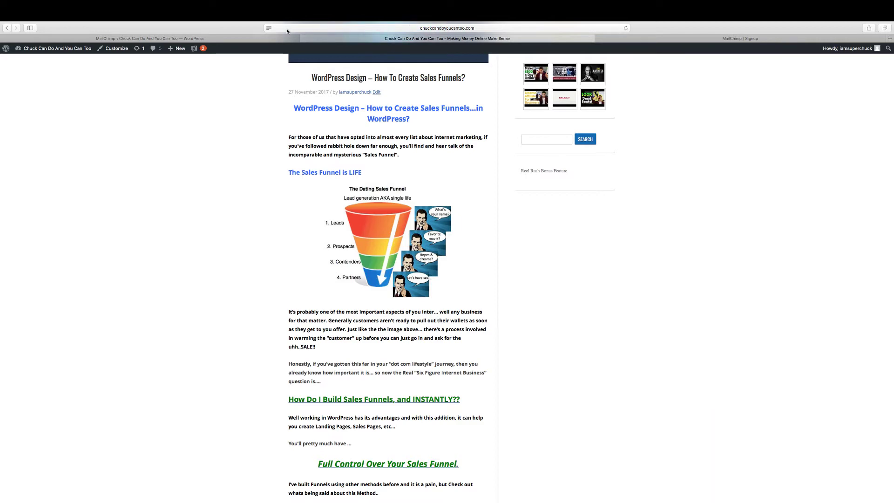
In the MailChimp form editor, clear the popup's headline text.
{"action": "left_click", "coordinate": [196, 38]}
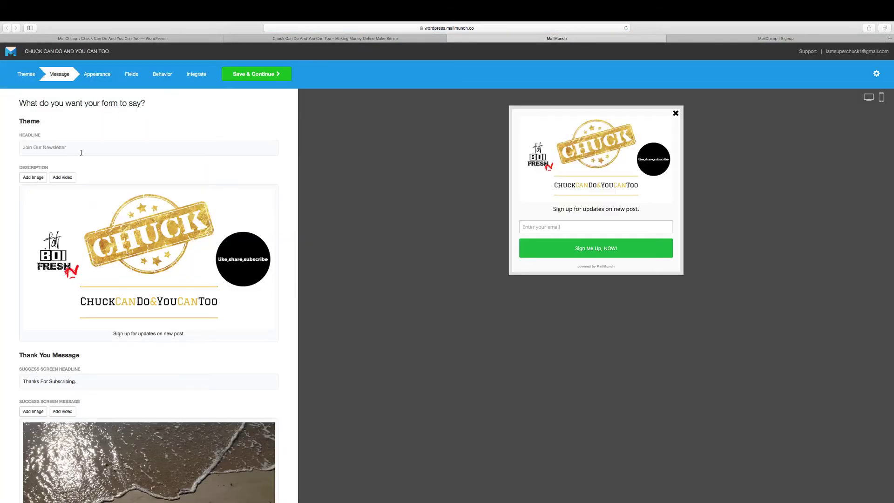
{"action": "left_click", "coordinate": [81, 153]}
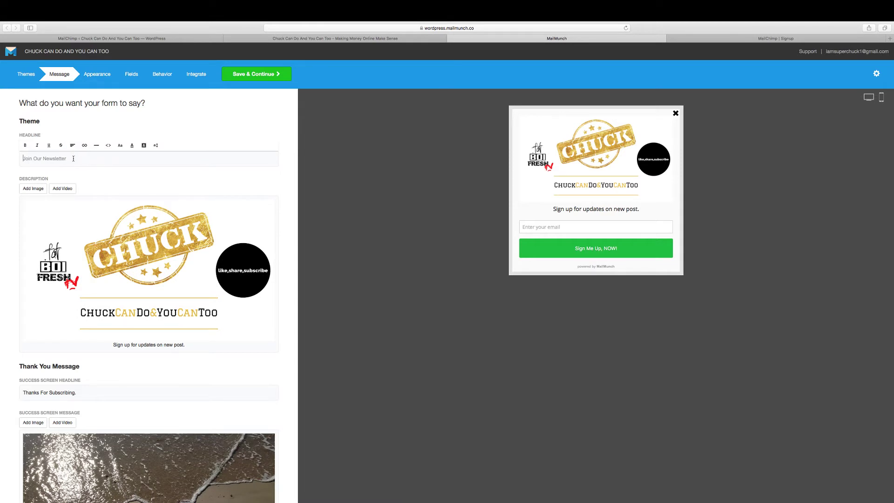
{"action": "type", "text": "join o"}
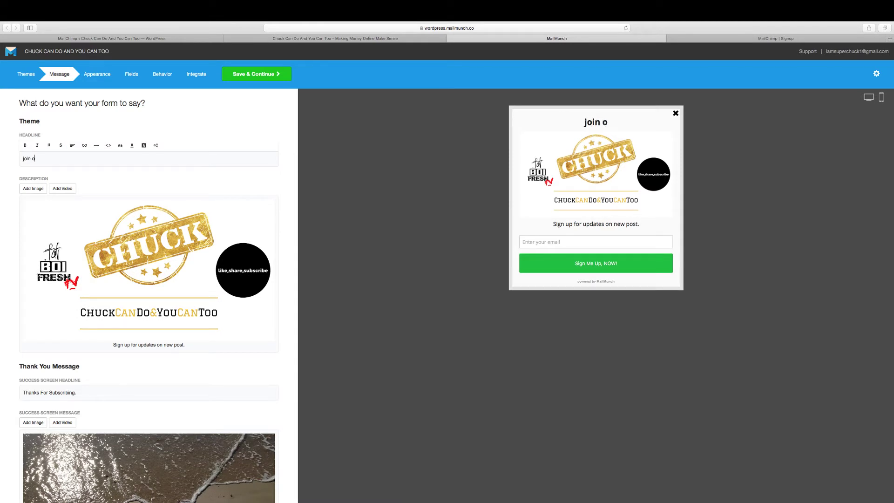
{"action": "type", "text": "urkjb;iufuv"}
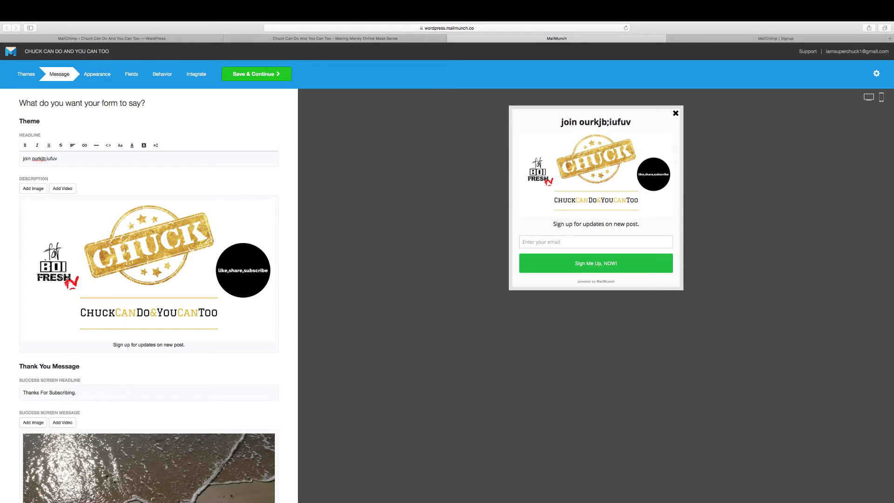
{"action": "key", "text": "BackSpace"}
{"action": "key", "text": "BackSpace"}
{"action": "key", "text": "BackSpace"}
{"action": "key", "text": "BackSpace"}
{"action": "key", "text": "BackSpace"}
{"action": "key", "text": "BackSpace"}
{"action": "key", "text": "BackSpace"}
{"action": "key", "text": "BackSpace"}
{"action": "key", "text": "BackSpace"}
{"action": "key", "text": "BackSpace"}
{"action": "key", "text": "BackSpace"}
{"action": "key", "text": "BackSpace"}
{"action": "key", "text": "BackSpace"}
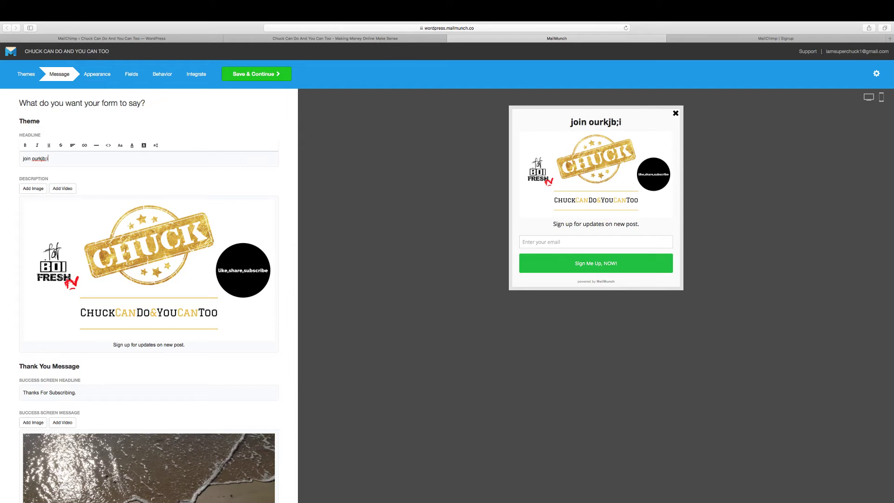
{"action": "key", "text": "BackSpace"}
{"action": "key", "text": "BackSpace"}
{"action": "key", "text": "BackSpace"}
{"action": "key", "text": "BackSpace"}
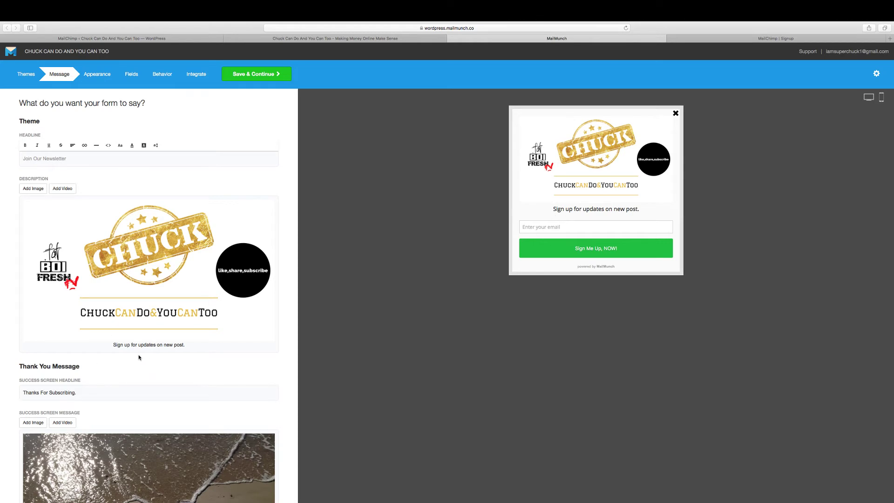
Fix the description line so it reads 'Sign up for updates on new post.'.
{"action": "left_click_drag", "start_coordinate": [186, 344], "coordinate": [126, 350]}
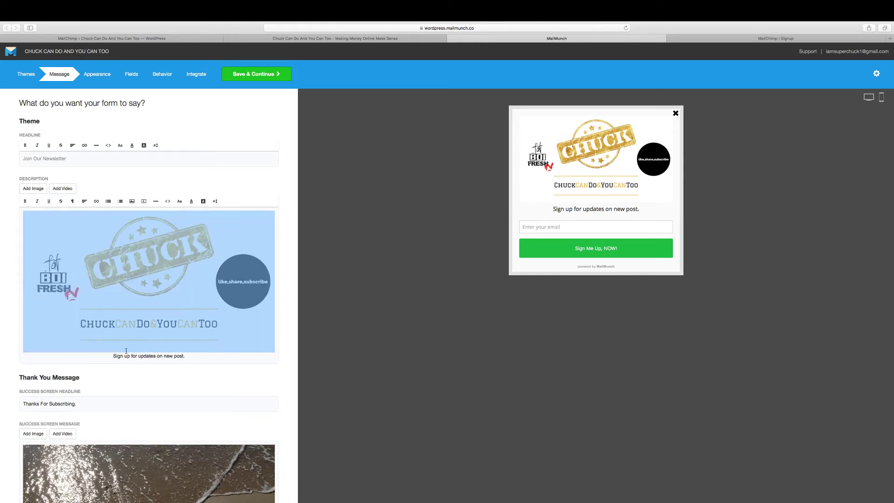
{"action": "left_click", "coordinate": [184, 356]}
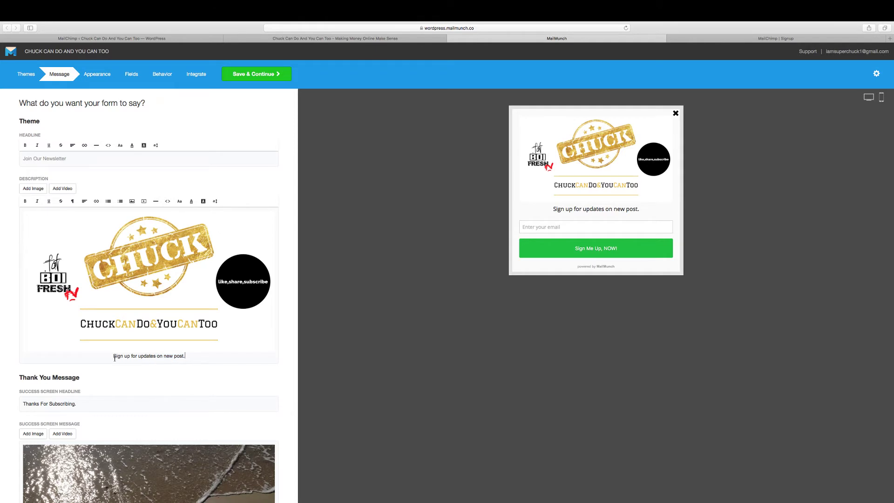
{"action": "left_click_drag", "start_coordinate": [185, 356], "coordinate": [111, 356]}
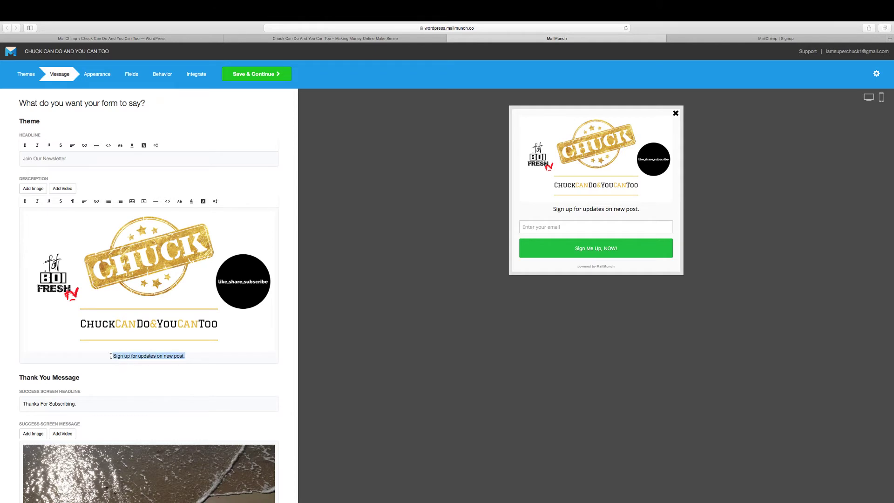
{"action": "left_click", "coordinate": [185, 356]}
{"action": "key", "text": "BackSpace"}
{"action": "key", "text": "BackSpace"}
{"action": "key", "text": "BackSpace"}
{"action": "key", "text": "BackSpace"}
{"action": "key", "text": "BackSpace"}
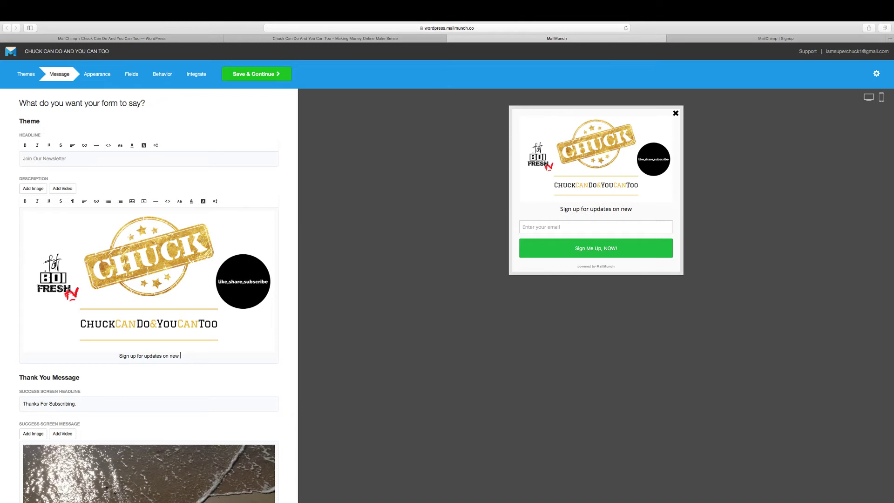
{"action": "type", "text": "post."}
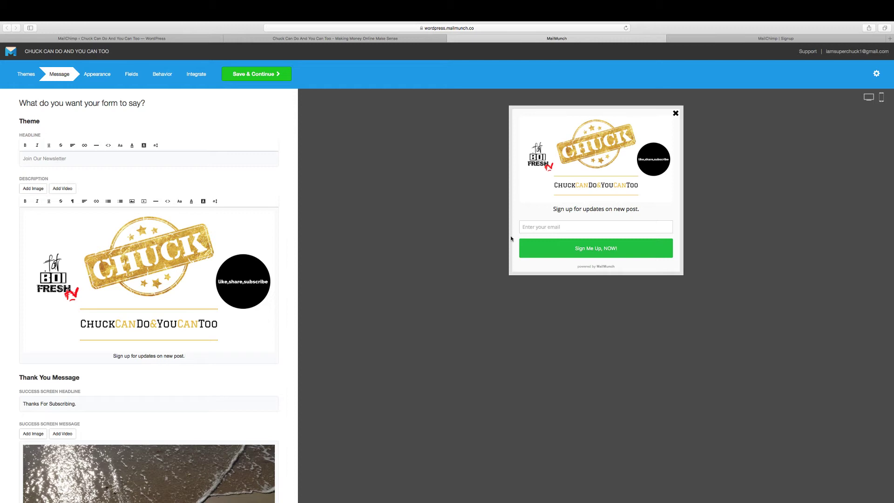
Change the popup background from FAFAFA to pure white FFFFFF, then go to the Fields step.
{"action": "scroll", "coordinate": [115, 416], "scroll_direction": "down", "scroll_amount": 2}
{"action": "left_click", "coordinate": [97, 74]}
{"action": "left_click", "coordinate": [33, 160]}
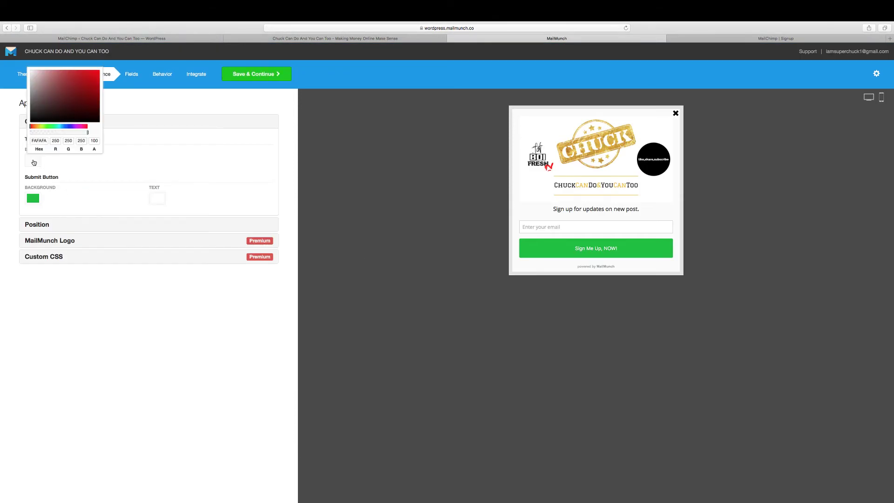
{"action": "left_click", "coordinate": [31, 71]}
{"action": "left_click", "coordinate": [195, 180]}
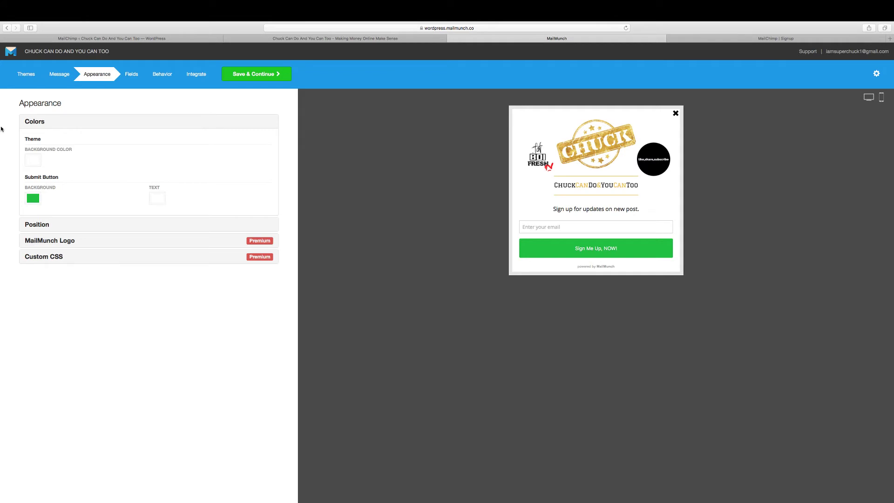
{"action": "left_click", "coordinate": [31, 161]}
{"action": "left_click", "coordinate": [137, 169]}
{"action": "left_click", "coordinate": [132, 74]}
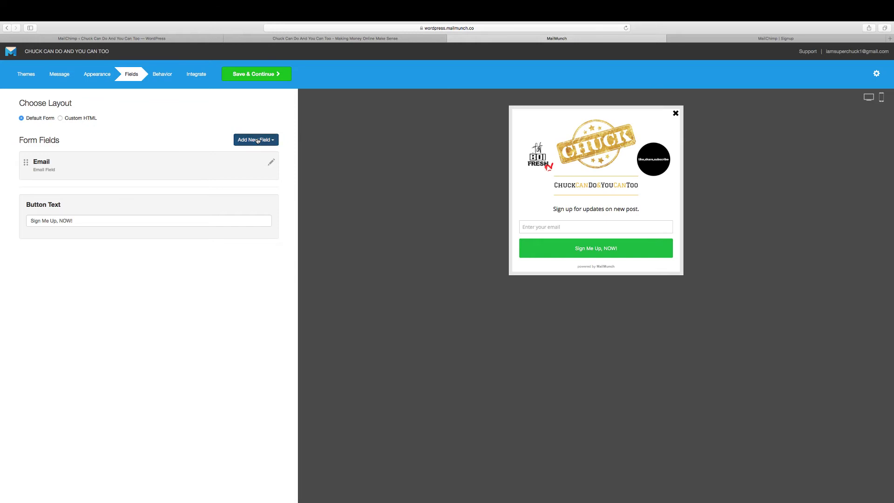
{"action": "left_click", "coordinate": [257, 141]}
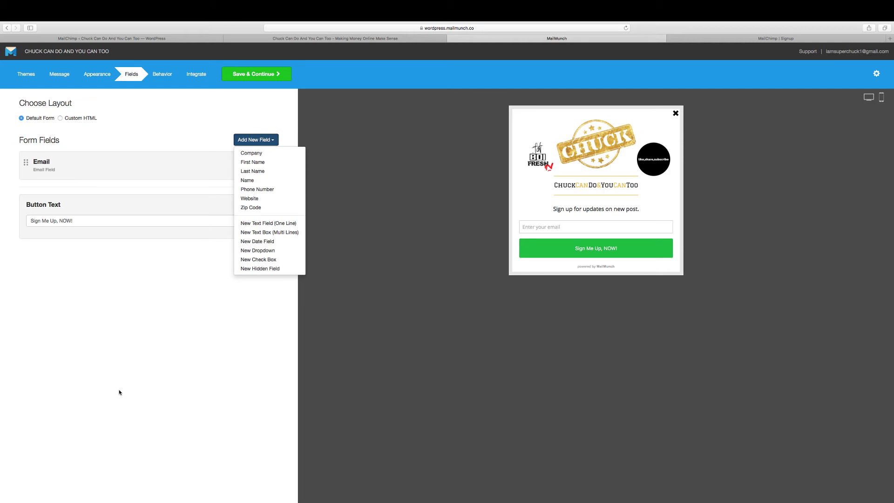
{"action": "left_click", "coordinate": [139, 384]}
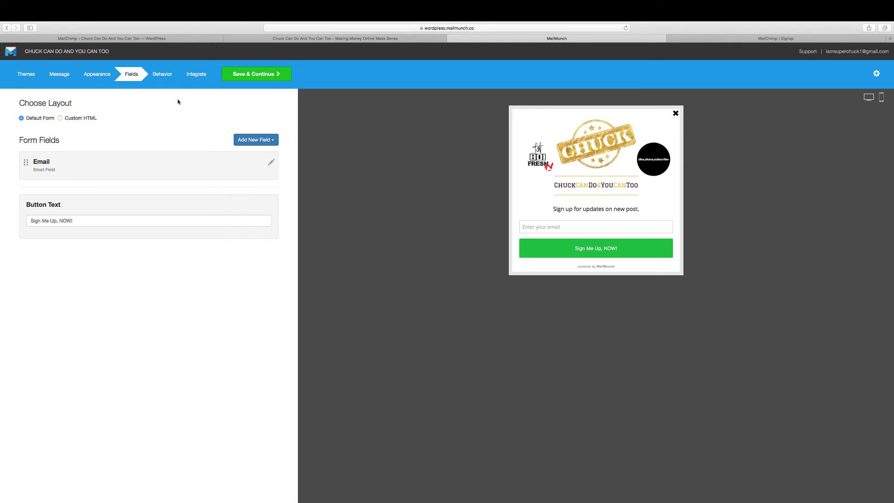
Save the form fields and continue to the Behavior settings.
{"action": "left_click", "coordinate": [244, 76]}
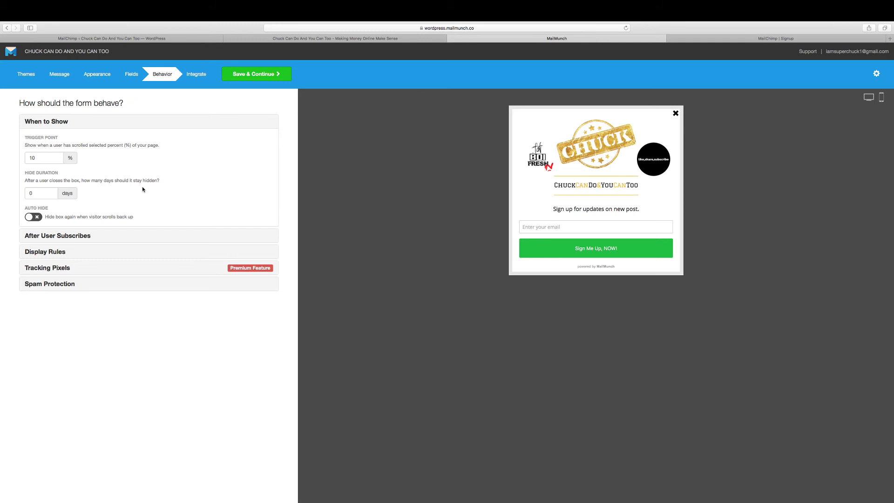
Continue to Integrate, skip adding another integration, and finish publishing the form.
{"action": "left_click", "coordinate": [256, 75]}
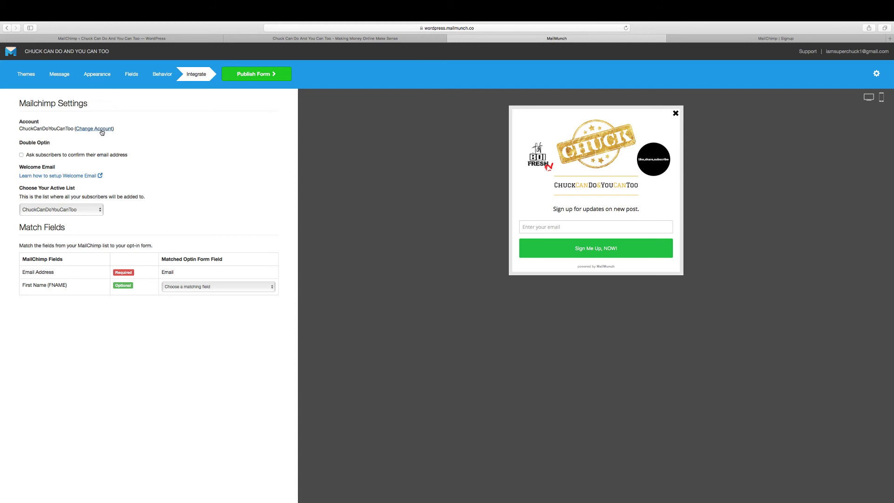
{"action": "left_click", "coordinate": [102, 129]}
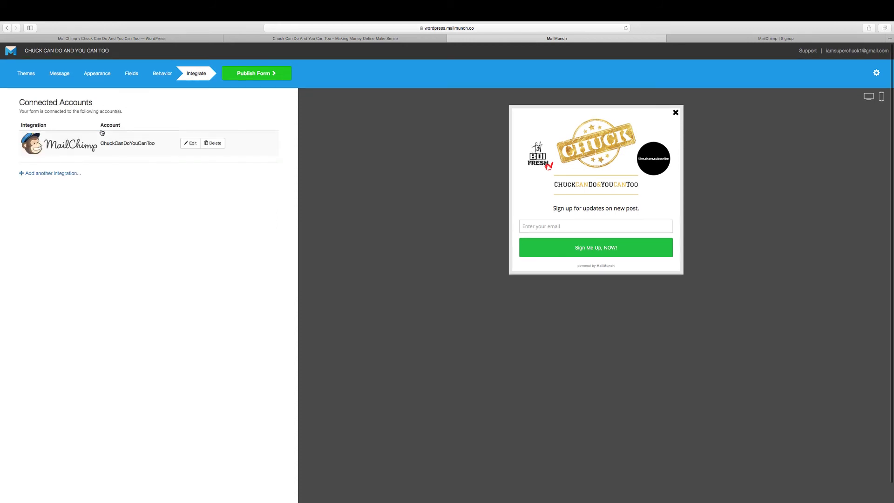
{"action": "left_click", "coordinate": [67, 174]}
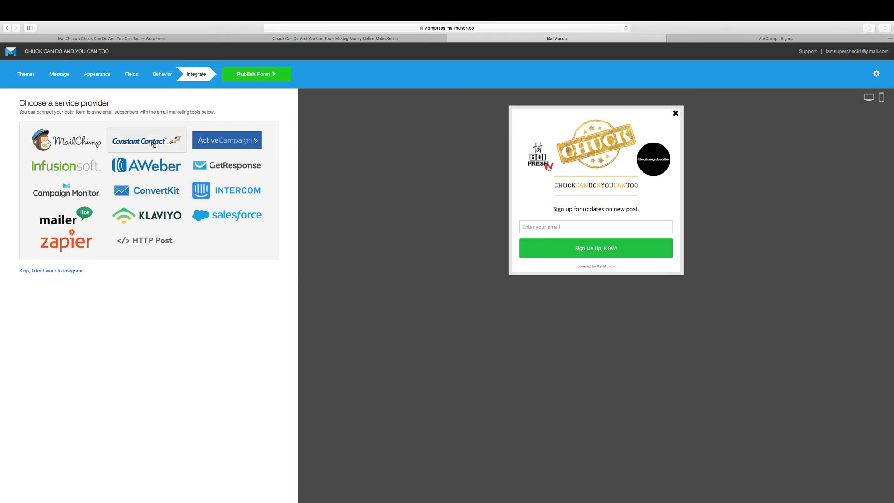
{"action": "left_click", "coordinate": [59, 272]}
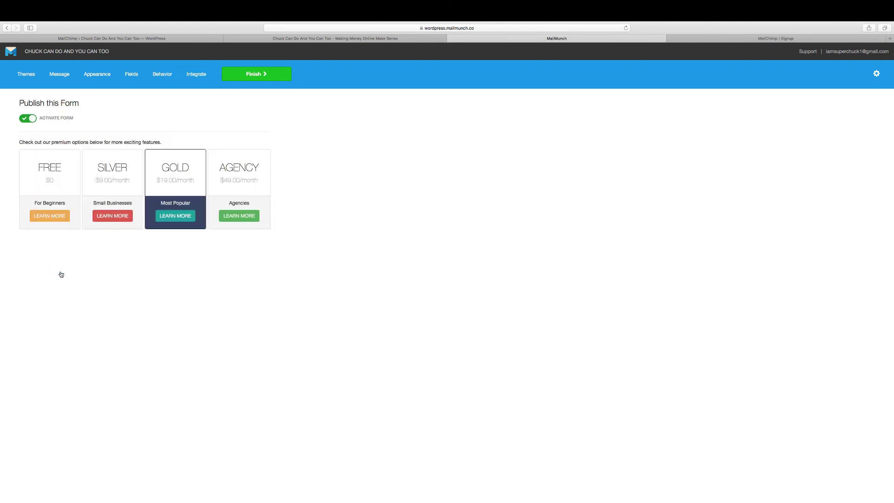
{"action": "left_click", "coordinate": [263, 74]}
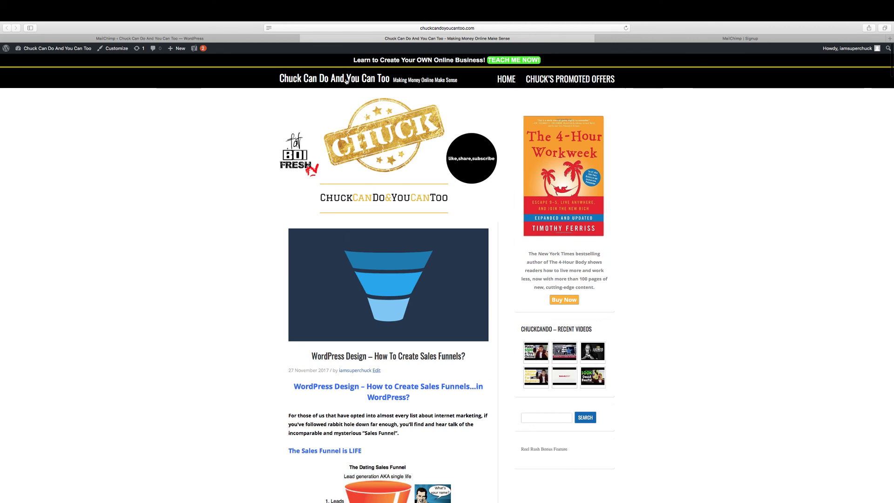
Reload the blog and scroll until the 'Sign up for updates on new post.' popup appears.
{"action": "left_click", "coordinate": [336, 79]}
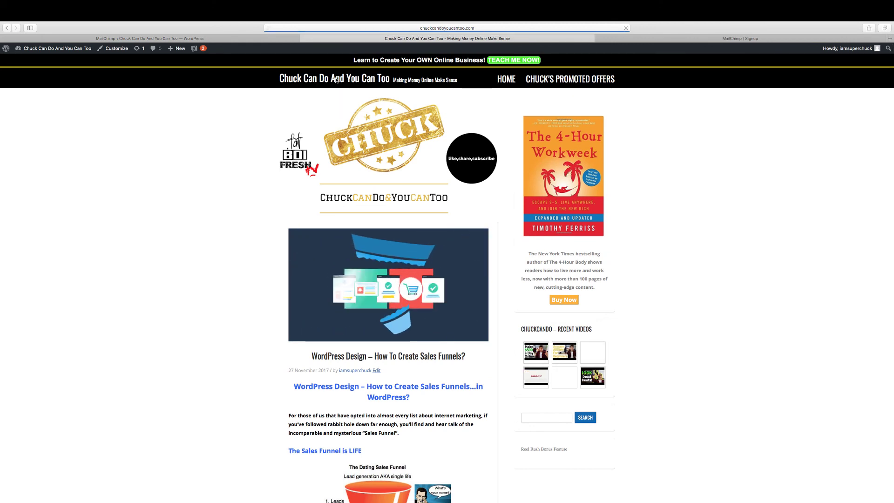
{"action": "scroll", "coordinate": [193, 289], "scroll_direction": "down", "scroll_amount": 10}
{"action": "scroll", "coordinate": [193, 288], "scroll_direction": "down", "scroll_amount": 2}
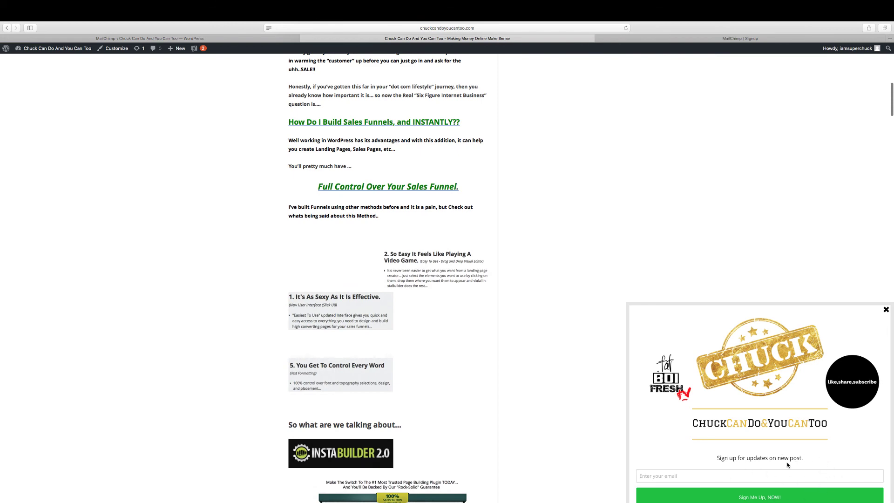
{"action": "scroll", "coordinate": [319, 313], "scroll_direction": "up", "scroll_amount": 10}
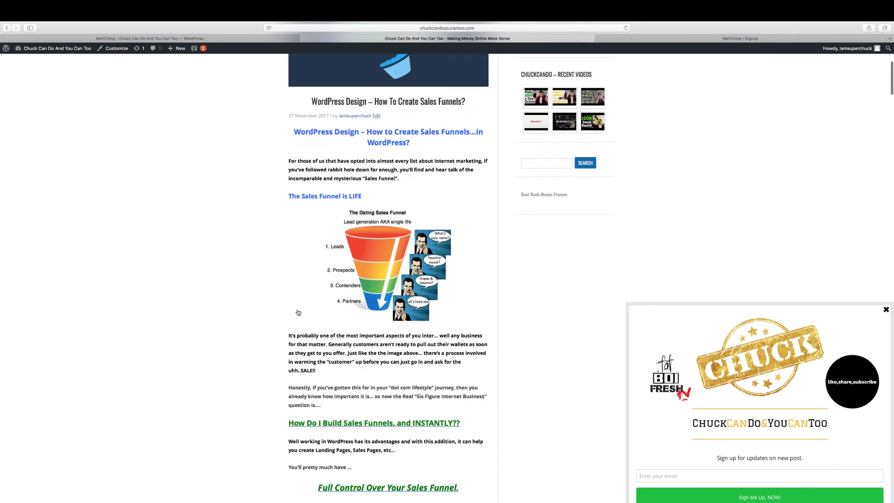